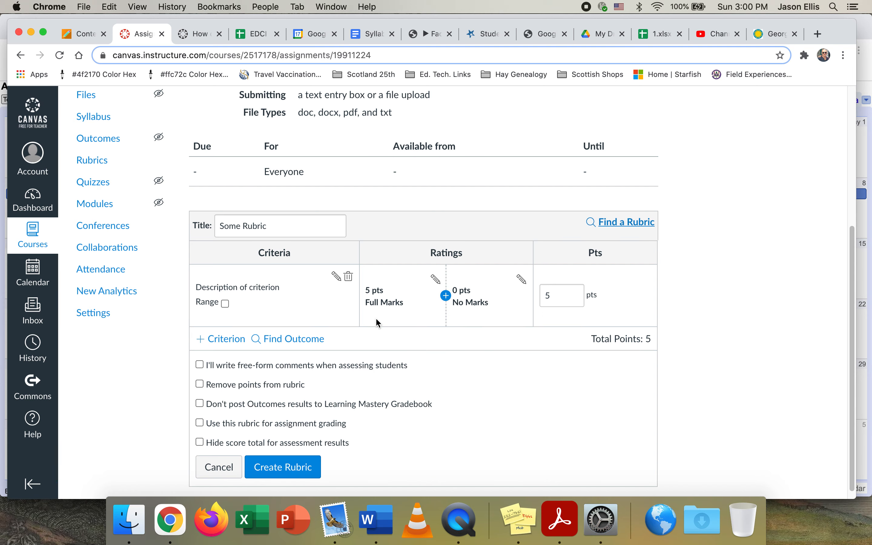
Change the first rubric criterion's description to: Justification of "Portrait"
left_click(336, 276)
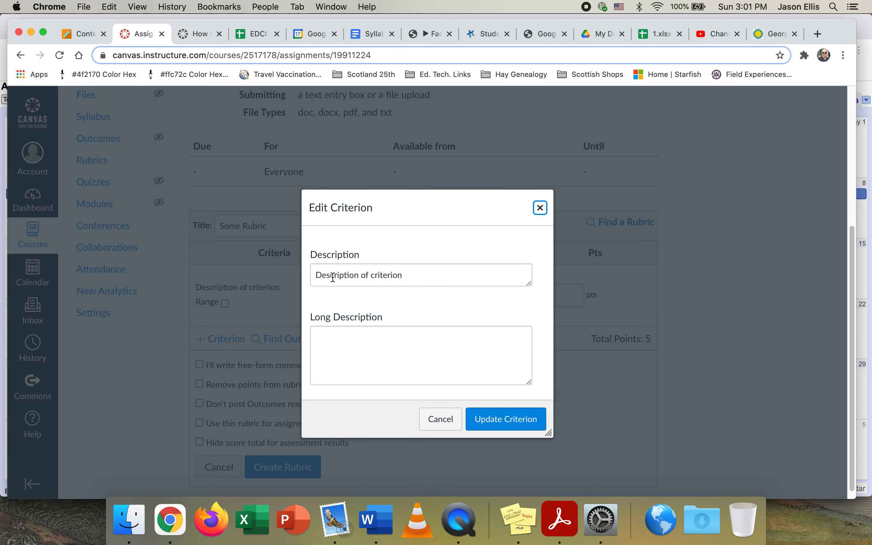
left_click_drag(405, 275, 308, 277)
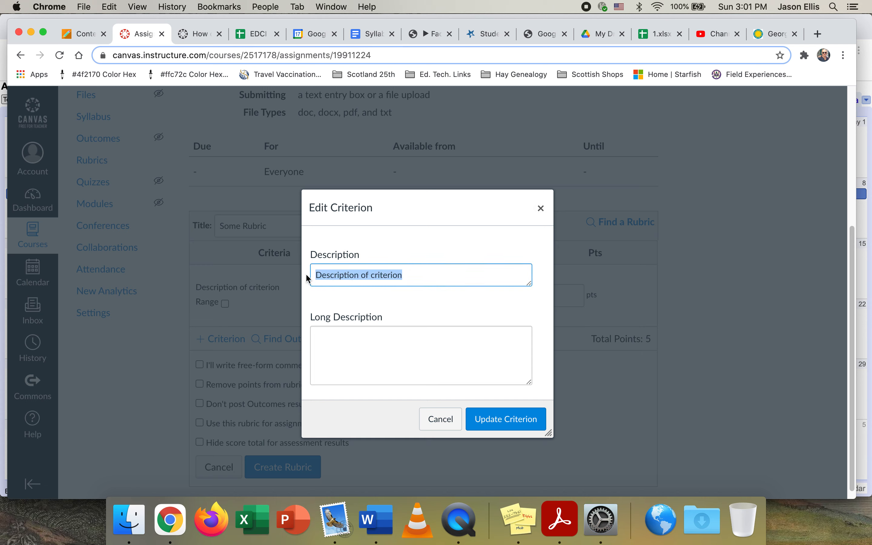
type("Justifica")
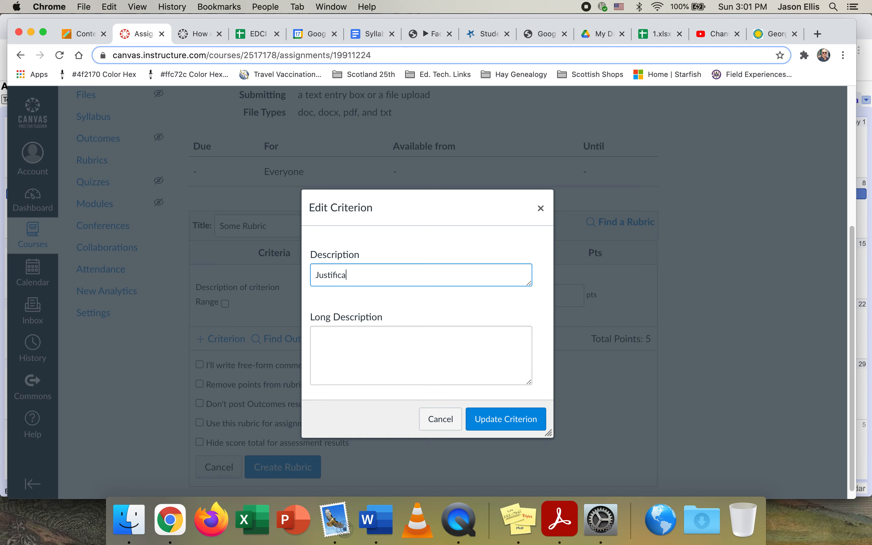
type("tion of \"Portrait")
left_click(513, 418)
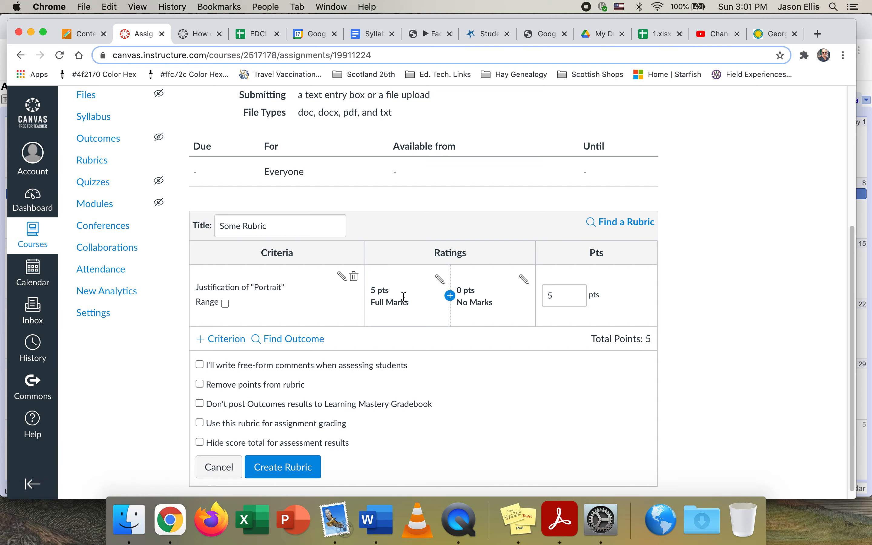
Describe the portrait justification criterion's Full Marks rating as "Justification is based on art theory for claims and arguments."
left_click(440, 280)
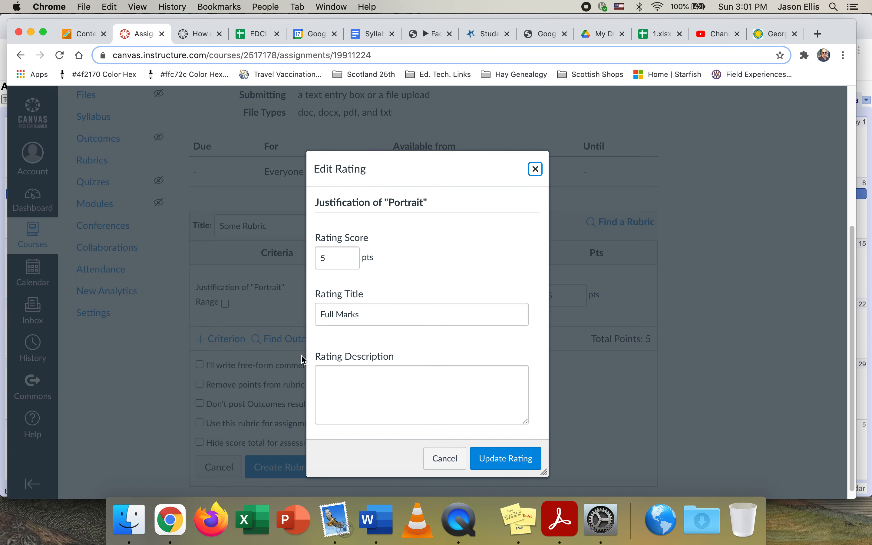
left_click(349, 379)
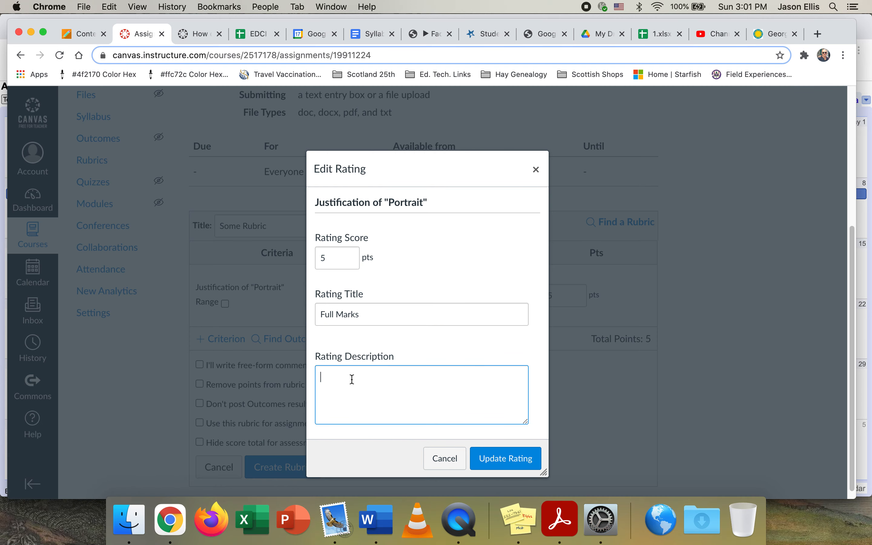
type("Justisfication")
right_click(341, 379)
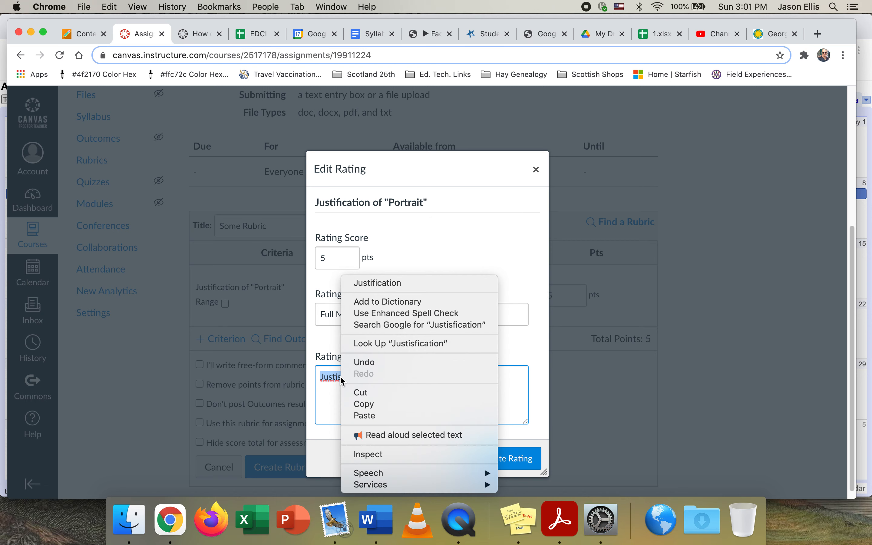
left_click(401, 284)
left_click(388, 376)
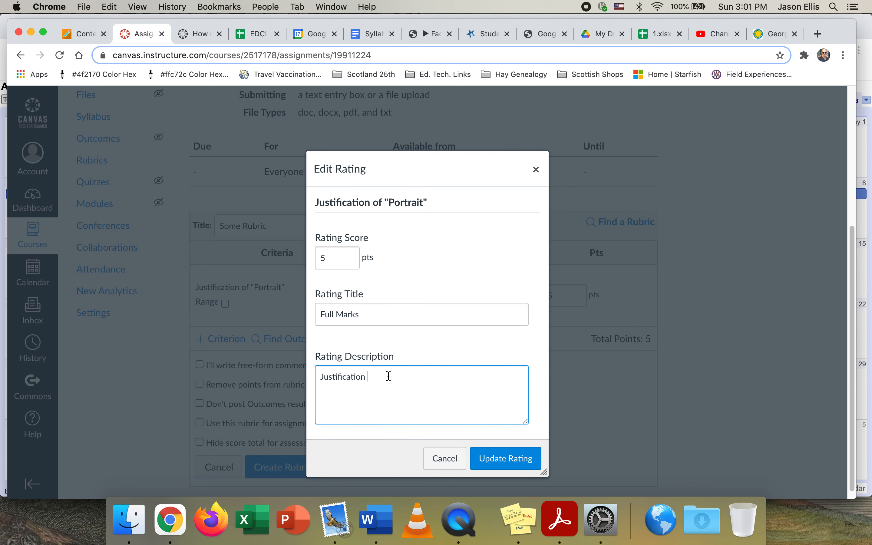
type("is based on art theory for claims an")
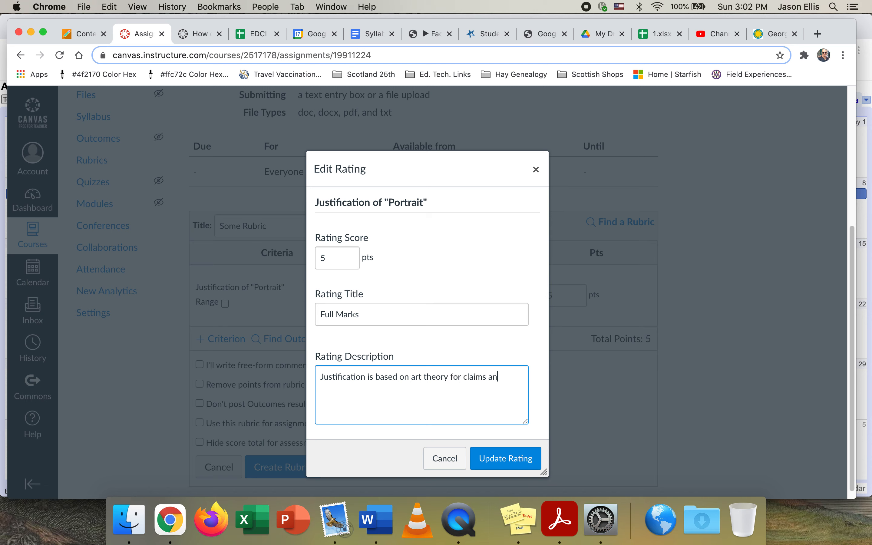
type("d arguments.")
left_click(506, 460)
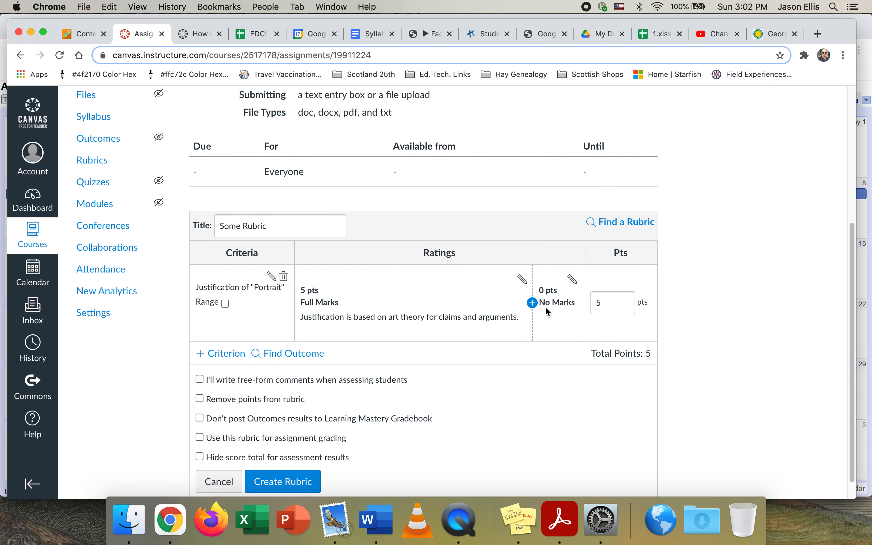
Describe the portrait justification criterion's No Marks rating as "No justification is included."
left_click(573, 284)
left_click(366, 377)
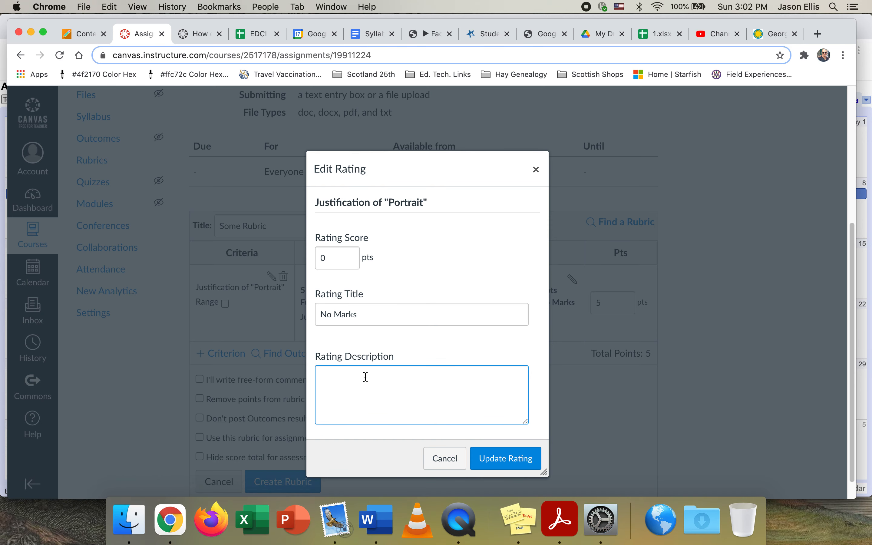
type("No justic")
key("BackSpace")
type("fication is included.")
left_click(506, 457)
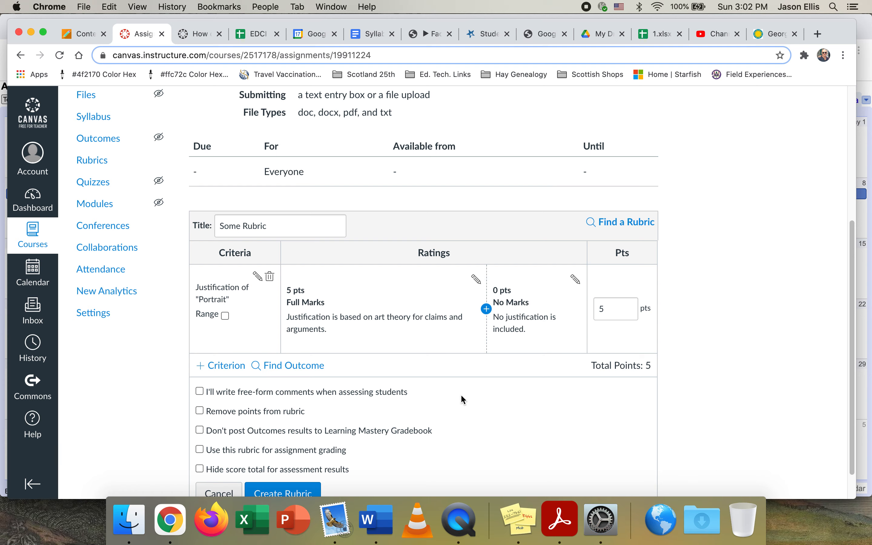
Insert a 3-point rating titled "Emmergent" between Full Marks and No Marks for the portrait justification criterion
left_click(487, 309)
left_click(366, 313)
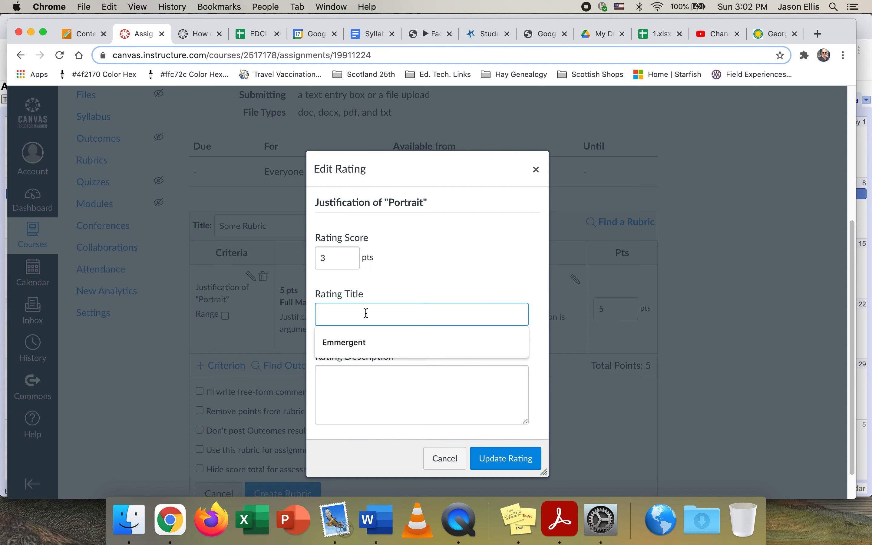
left_click(374, 343)
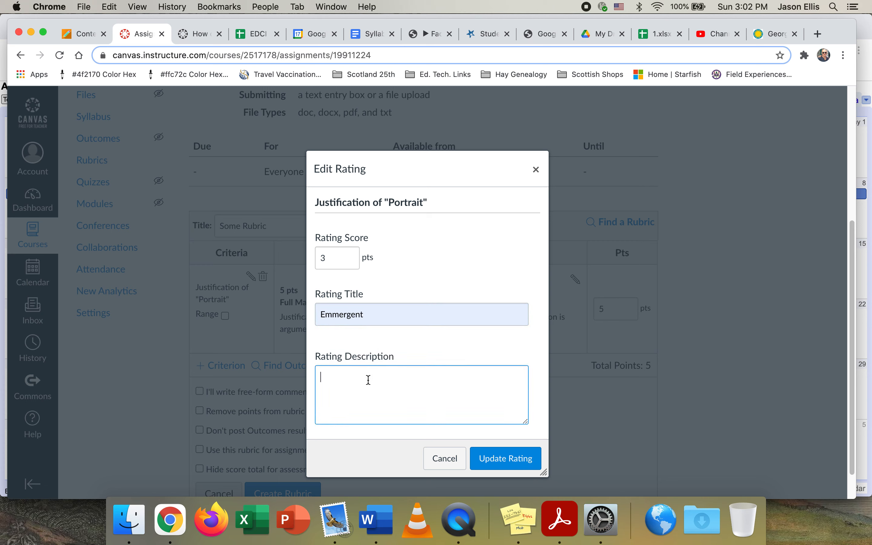
Describe the Emmergent rating as "Includes loose claims or lofty argument not supported by art theory." and save it
type("Includes ")
type("a")
type("loose c")
type("l")
type("aims ")
type("or lof")
type("ty ar")
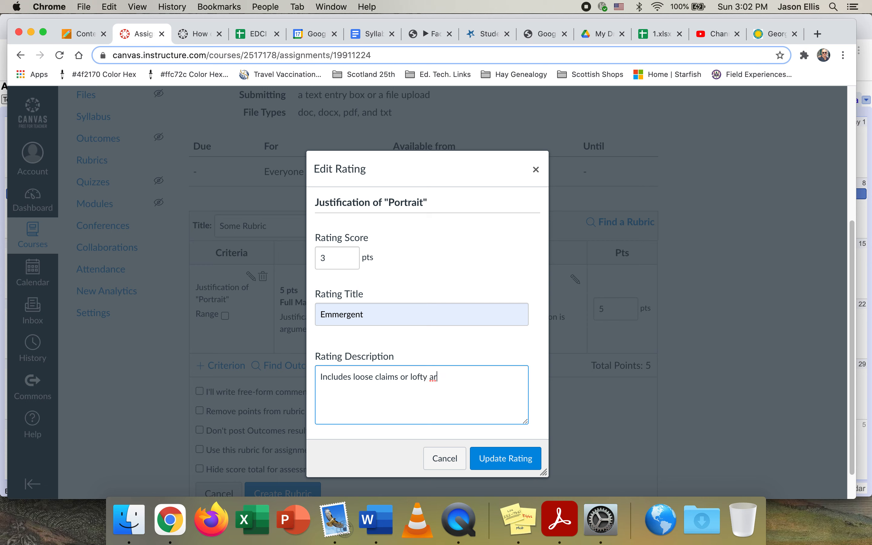
type("gument not supported by a")
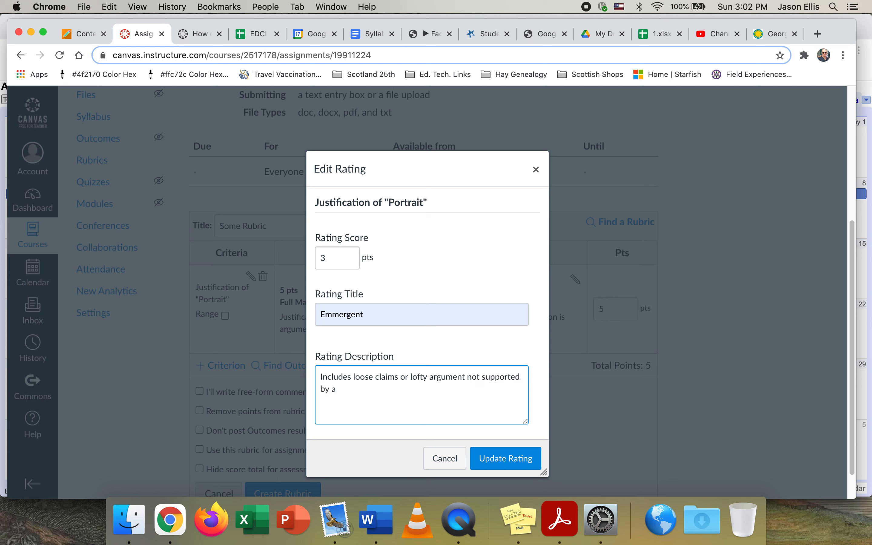
type("rt theory.")
left_click(521, 464)
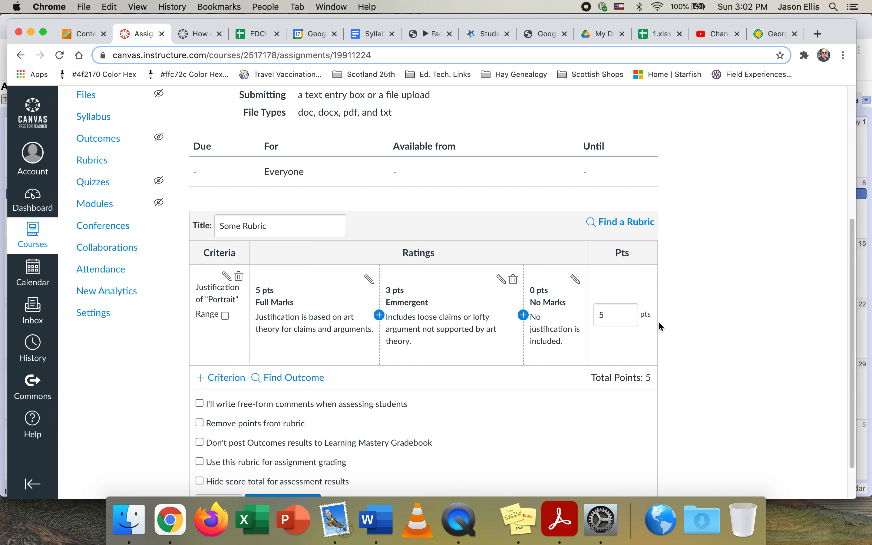
Add a new blank criterion to the rubric with the description "Interpretation"
scroll(668, 353, "down", 2)
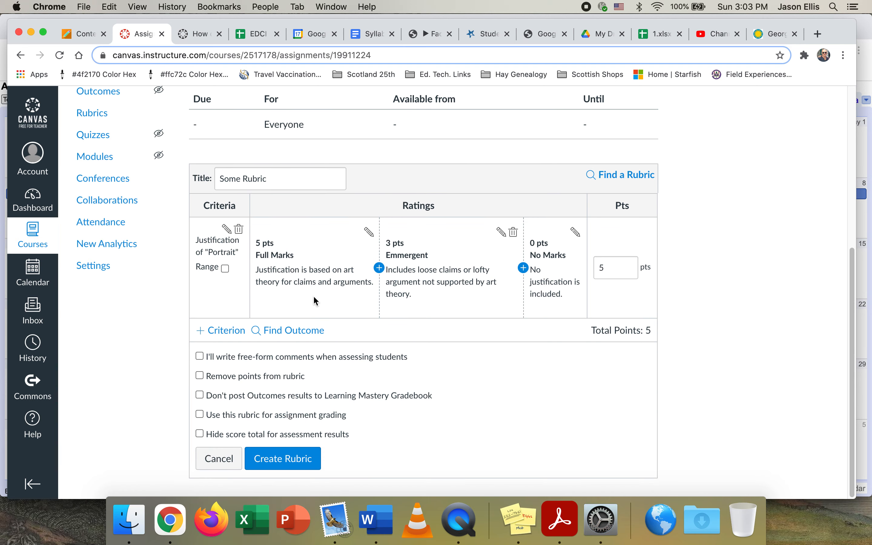
left_click(226, 330)
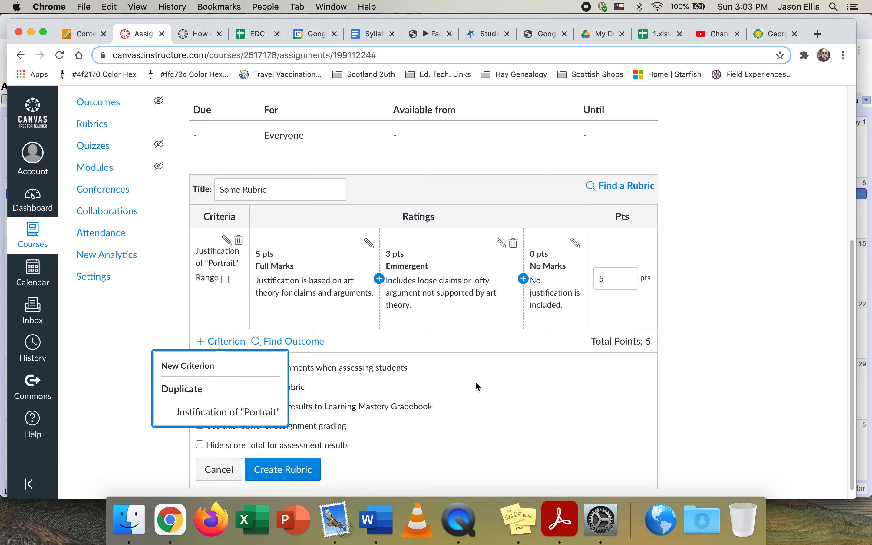
left_click(206, 368)
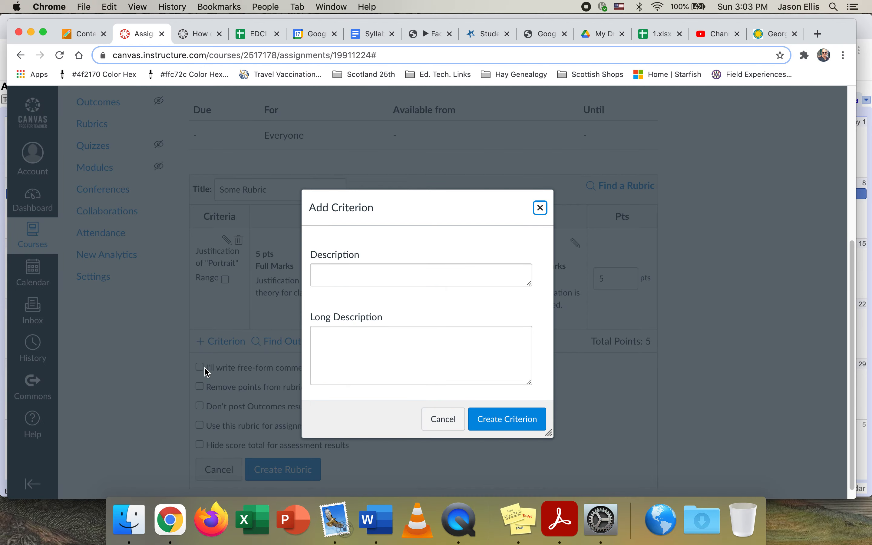
left_click(364, 279)
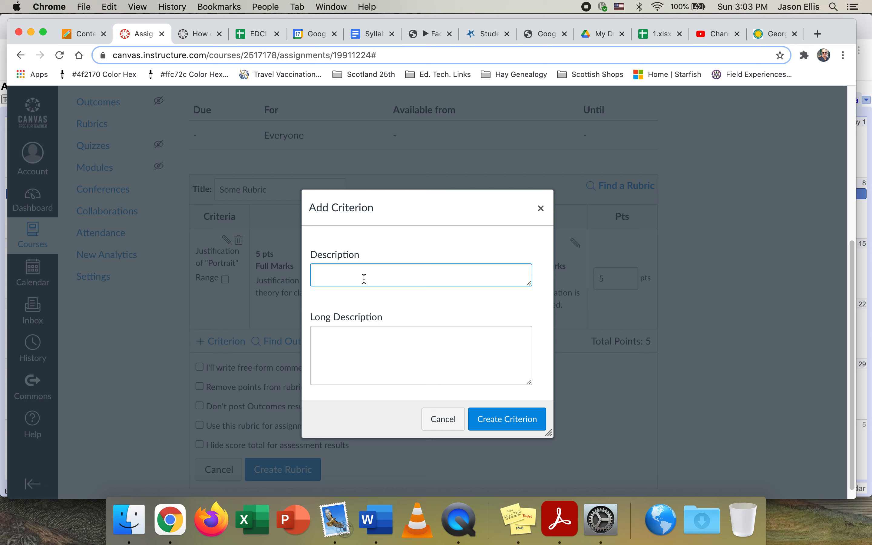
type("Interpretation")
left_click(515, 427)
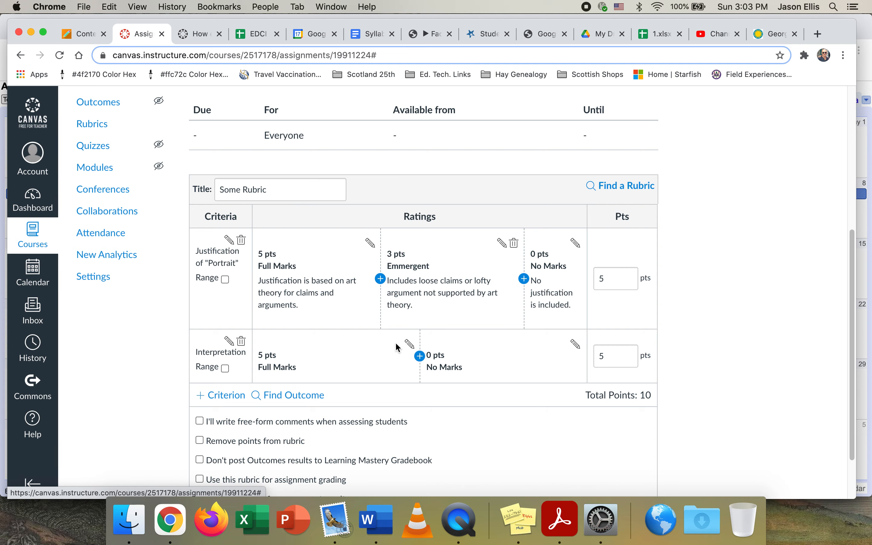
Describe the Interpretation criterion's Full Marks rating as "Includes a detailed interpretation of each object in the portrait."
left_click(411, 342)
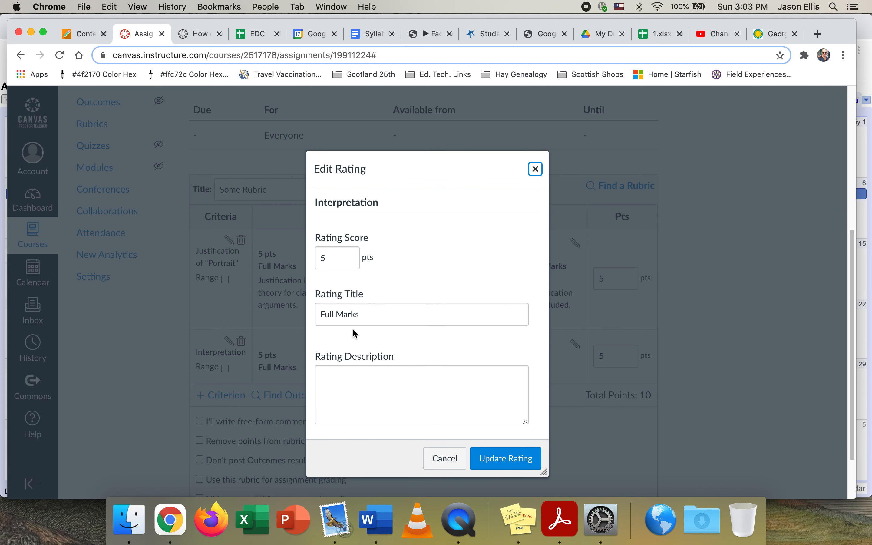
left_click(350, 378)
type("Inclu")
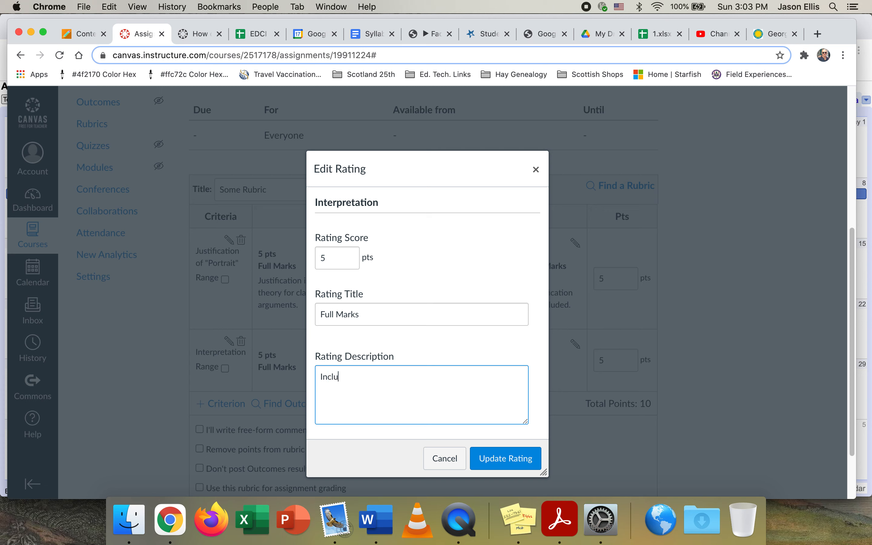
type("des a detailed interpretation of ")
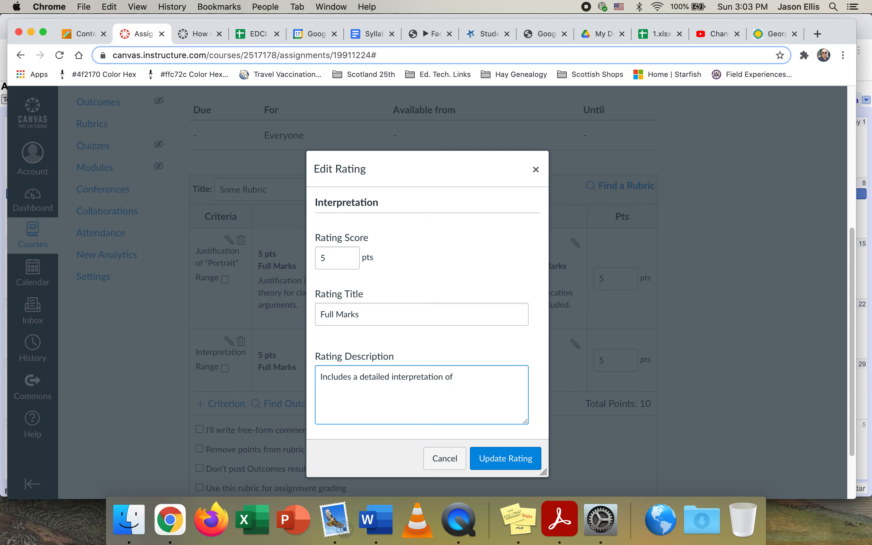
type("each object in the portrait.")
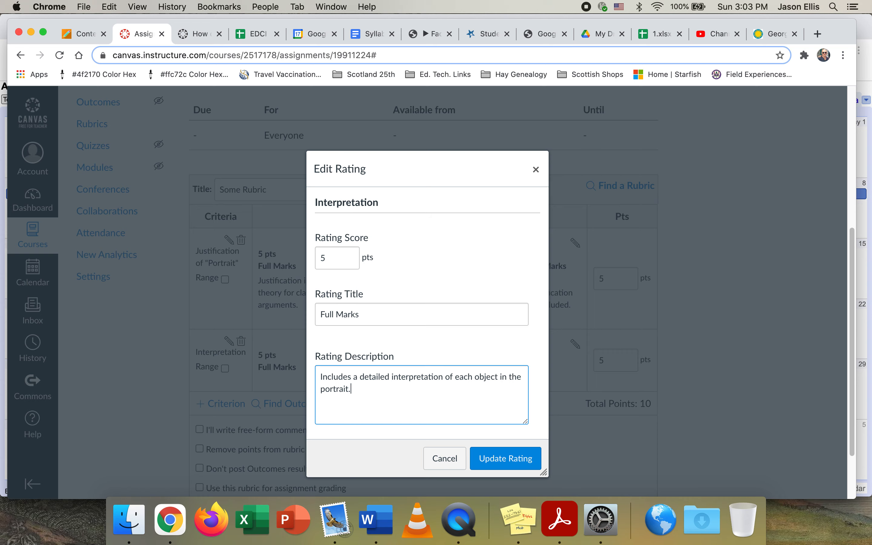
left_click(497, 456)
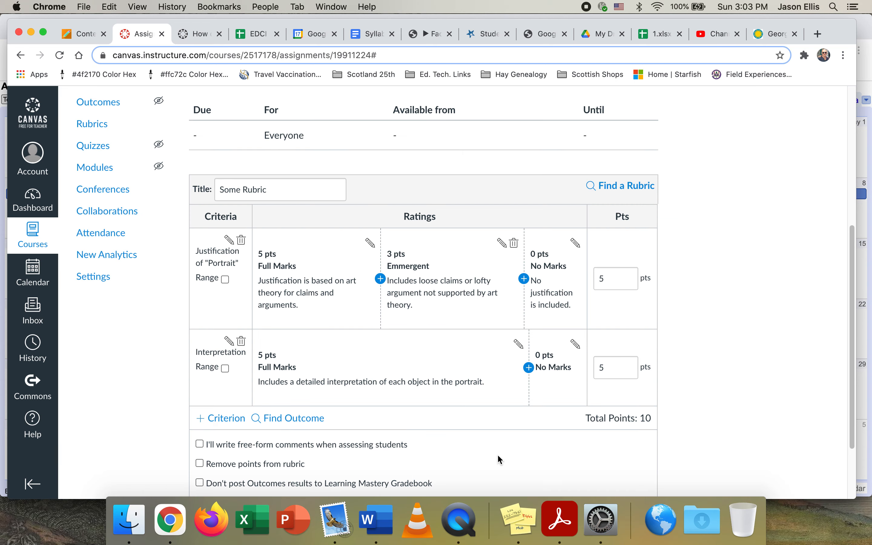
Describe the Interpretation criterion's No Marks rating as "Does not include an intertpretation."
left_click(576, 348)
left_click(359, 385)
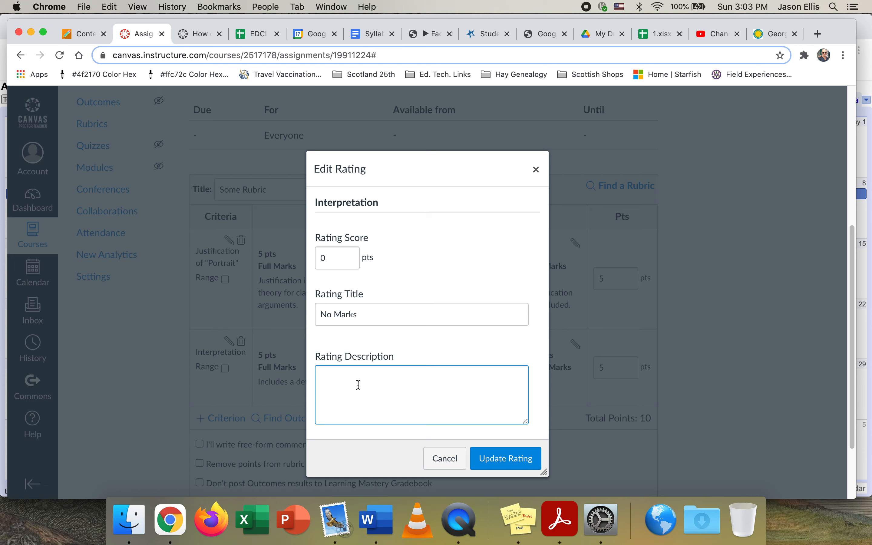
type("Does not include an intertpreta")
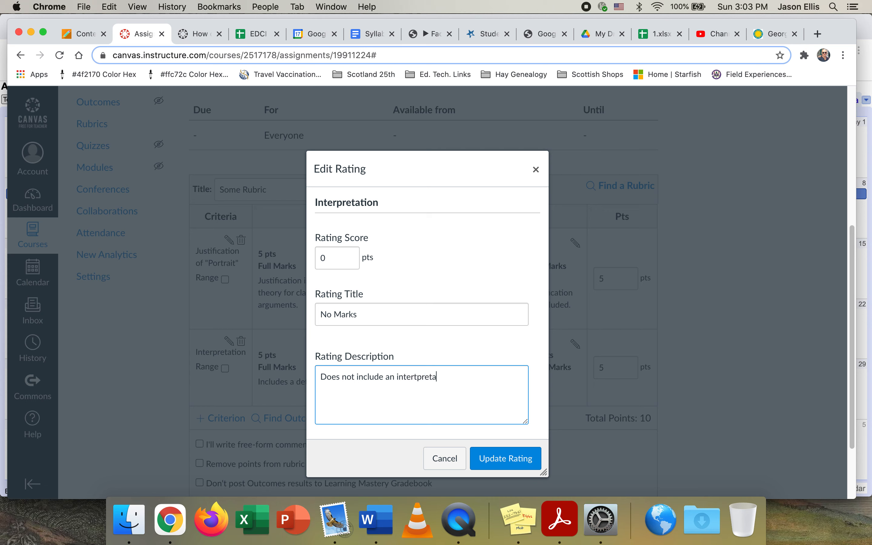
type("tion.")
left_click(516, 462)
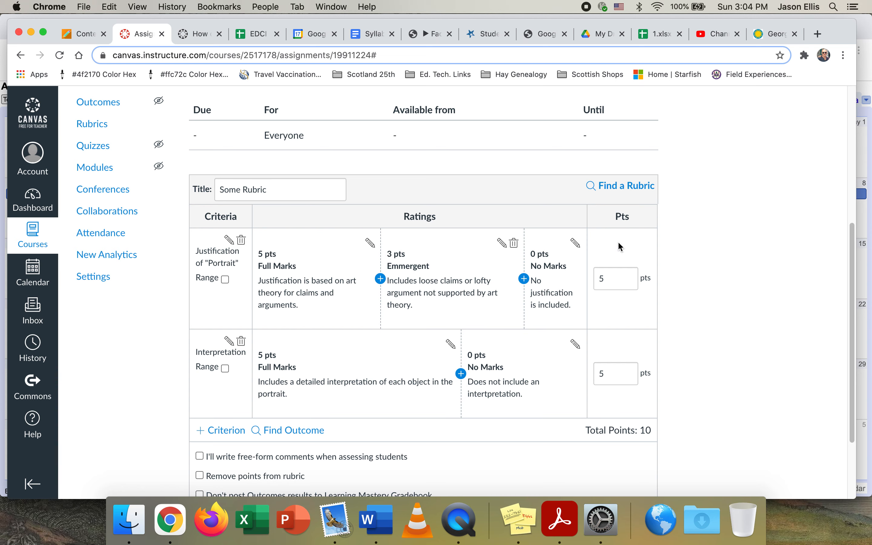
Check the George Washington portrait record and add a rating titled "Emmergent" between Full Marks and No Marks in the Interpretation criterion
left_click(781, 34)
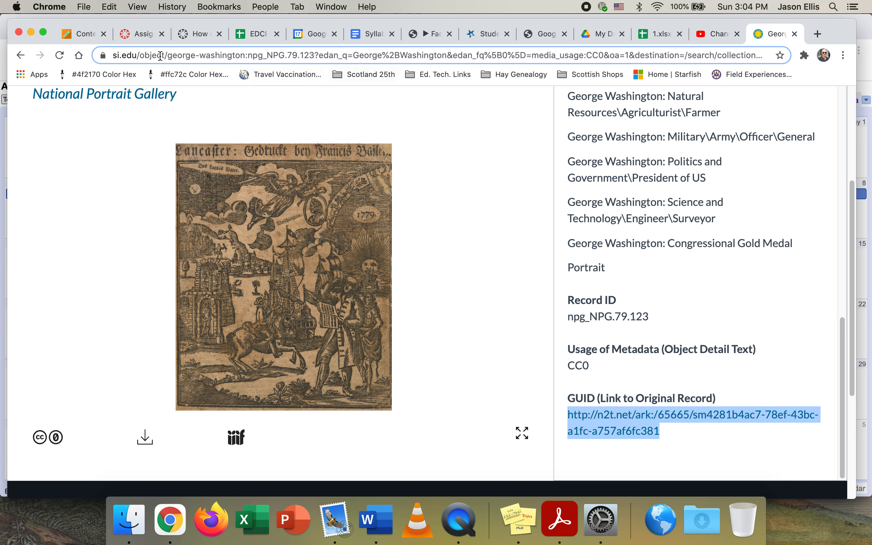
left_click(144, 36)
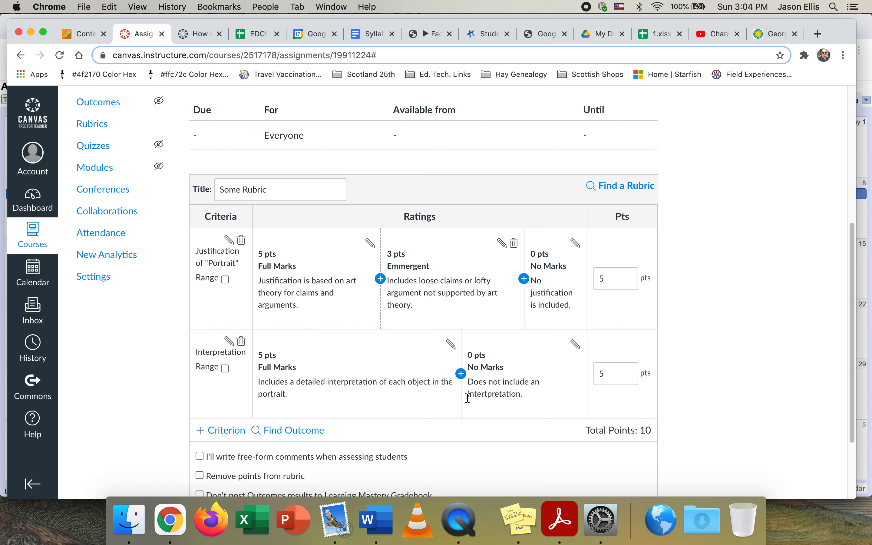
left_click(461, 374)
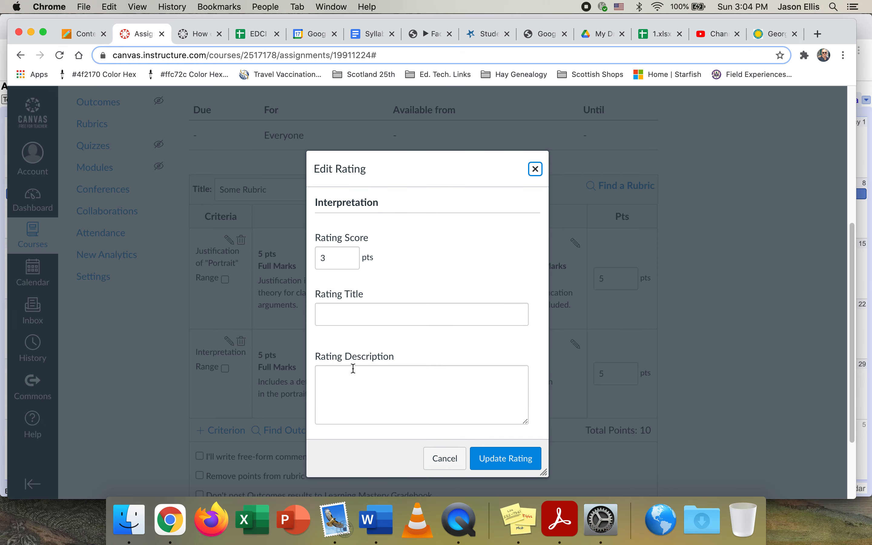
left_click(357, 315)
left_click(359, 339)
left_click(355, 379)
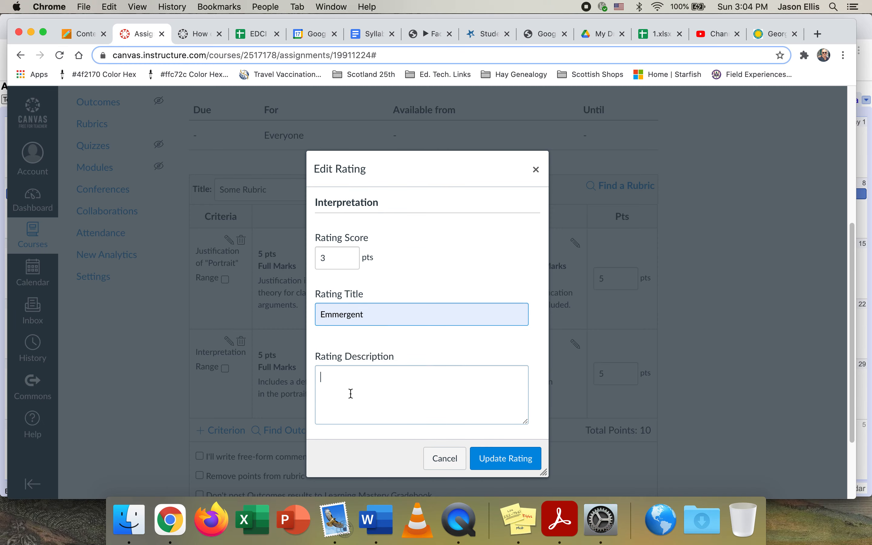
Begin the Emmergent rating's description with "Three objects are interpreted from the", correcting the misspelled words
type("Three o")
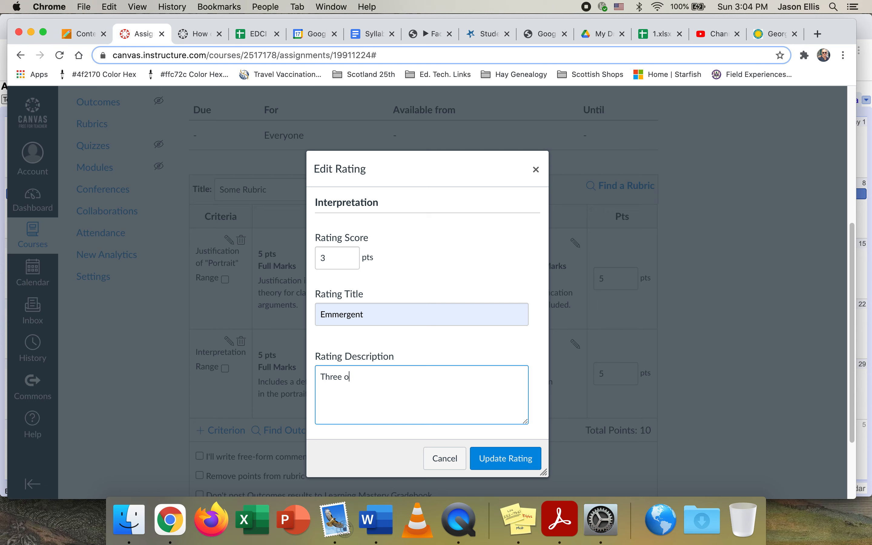
type("bjects are intertprete")
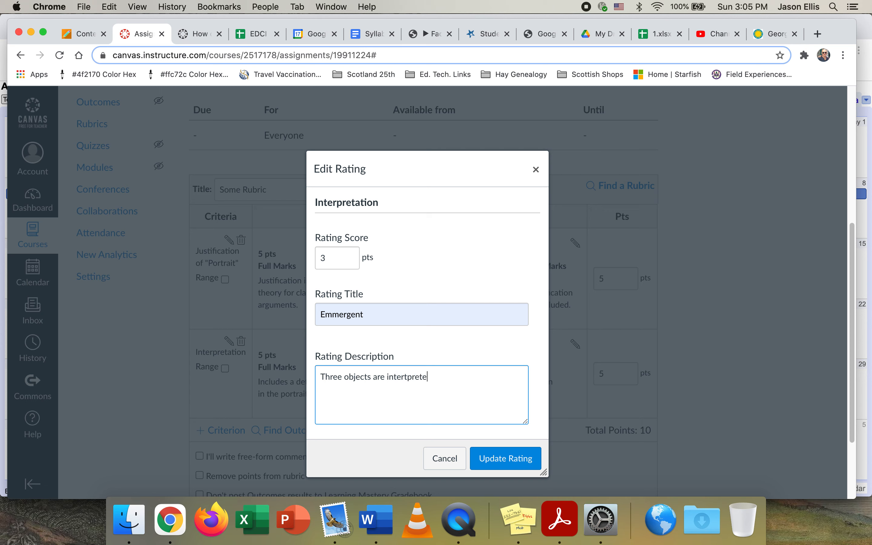
type("d form the")
right_click(414, 378)
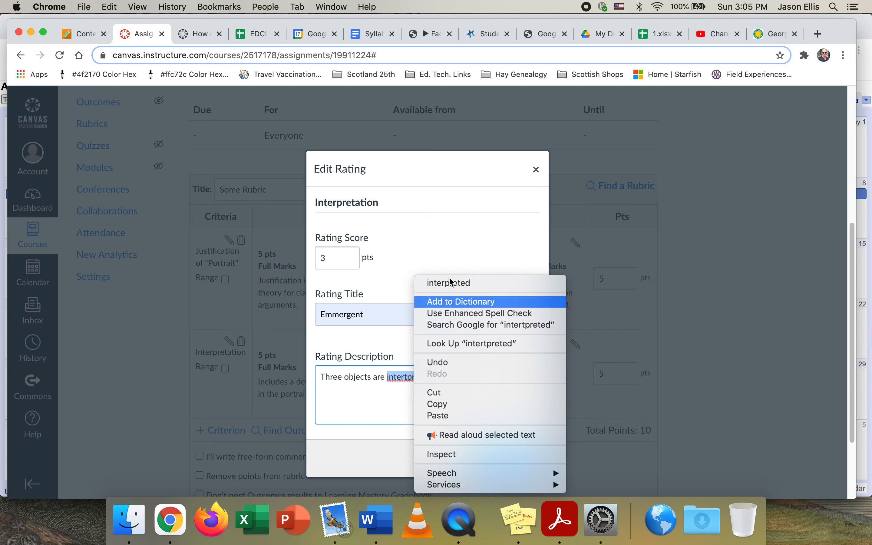
left_click(451, 282)
right_click(420, 372)
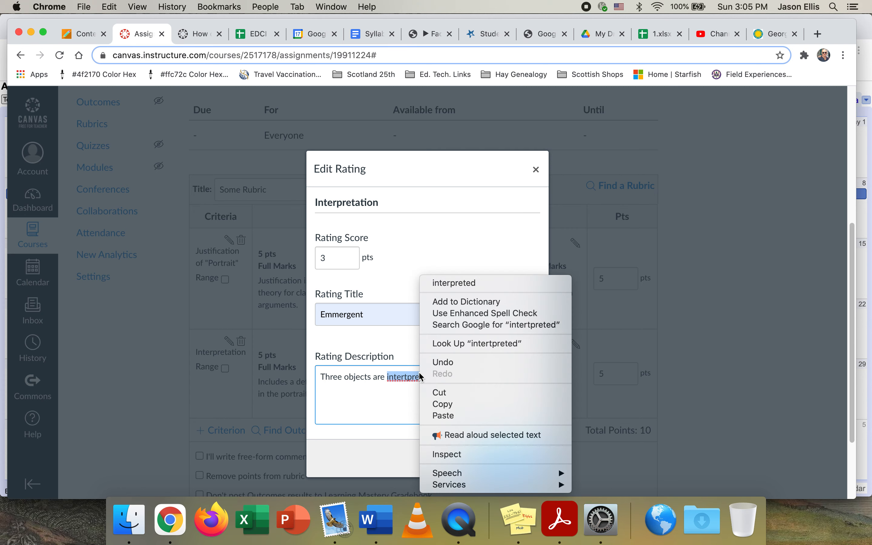
left_click(466, 286)
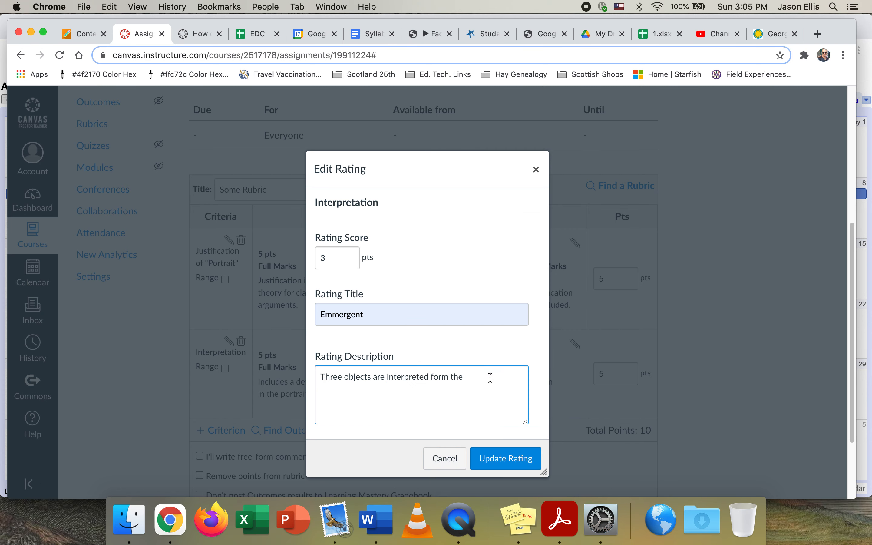
double_click(442, 378)
type("from")
Complete the Emmergent rating's description with "portrait with appropriate historical context." and save the rating
left_click(474, 379)
type("portrait with appropriate hi")
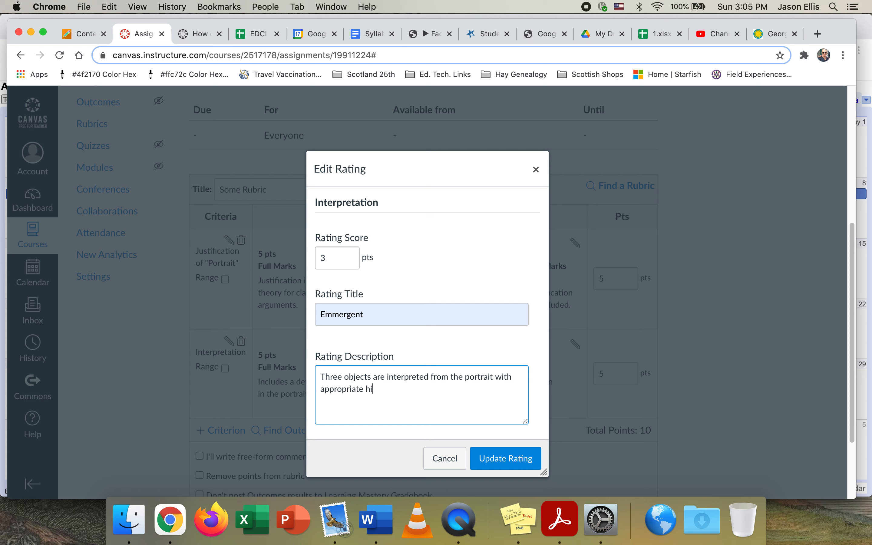
type("storical con")
type("texc")
left_click(507, 463)
Set the rubric for use in assignment grading and give both criteria a maximum of 2.5 points
scroll(699, 317, "down", 3)
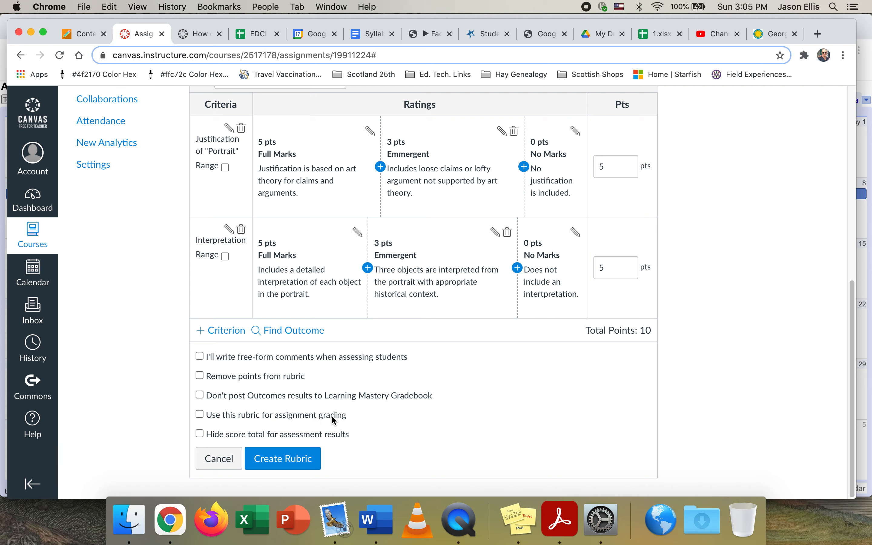
left_click(199, 415)
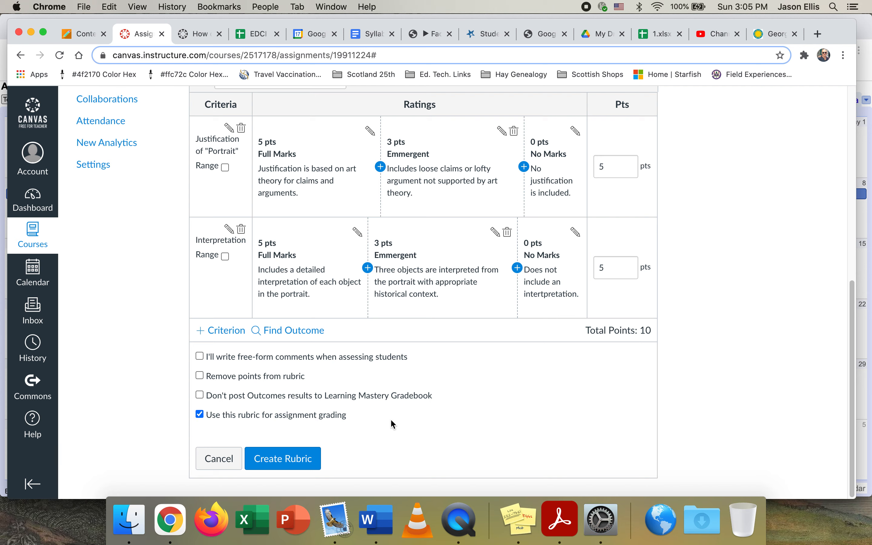
scroll(493, 436, "up", 1)
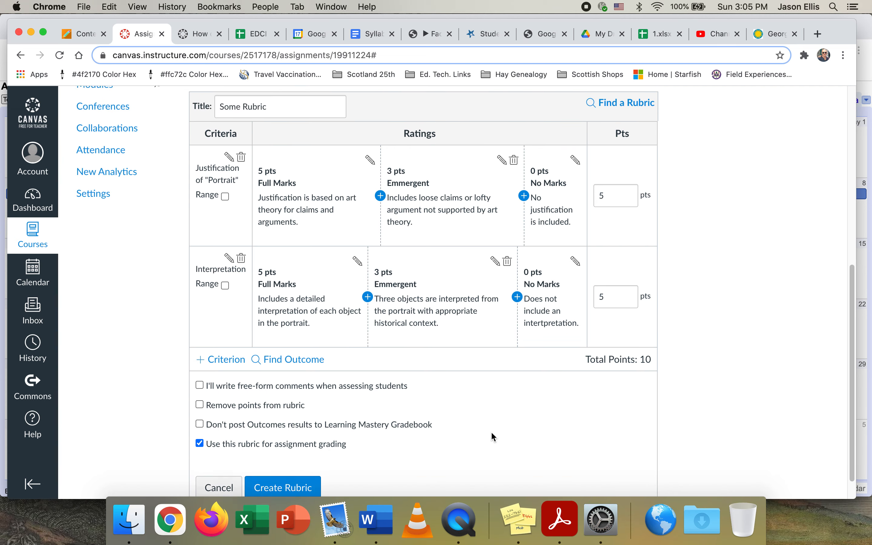
scroll(504, 396, "up", 1)
left_click_drag(612, 201, 582, 204)
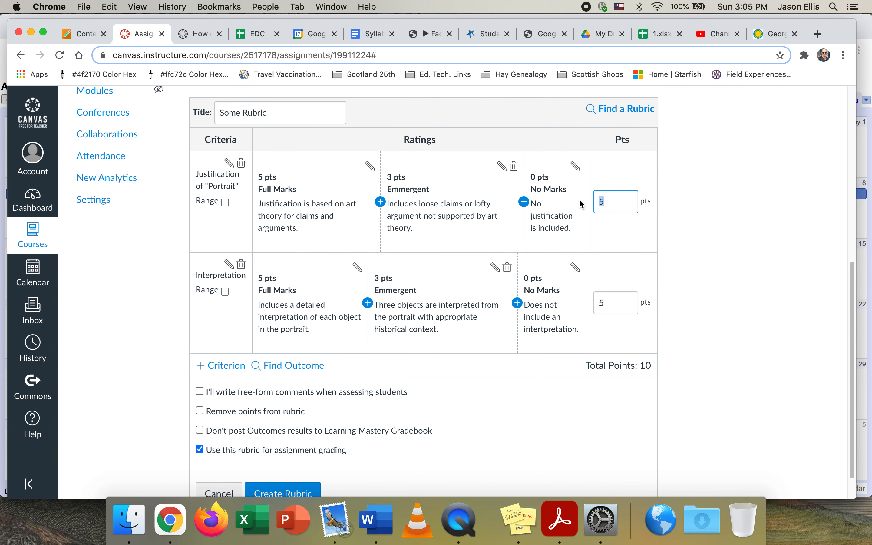
type("2.5")
left_click(610, 304)
left_click_drag(609, 304, 587, 304)
type("2.5")
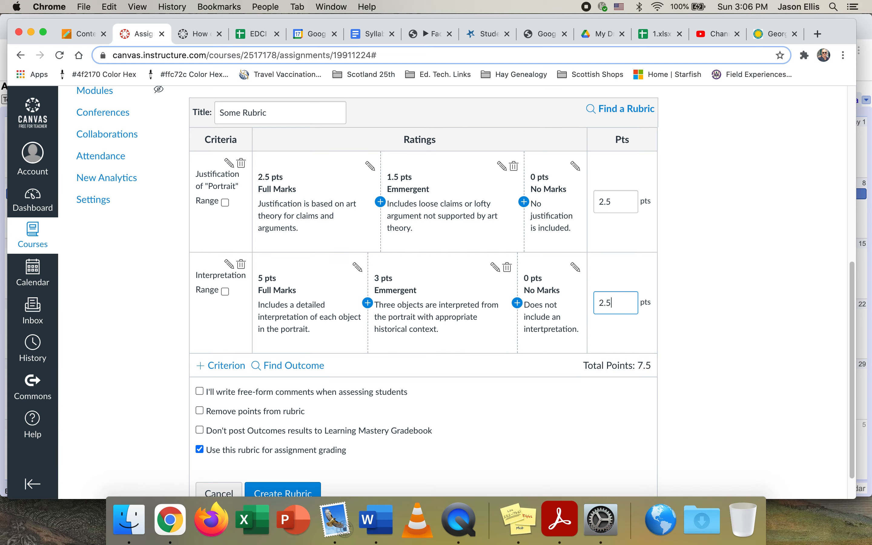
left_click(628, 365)
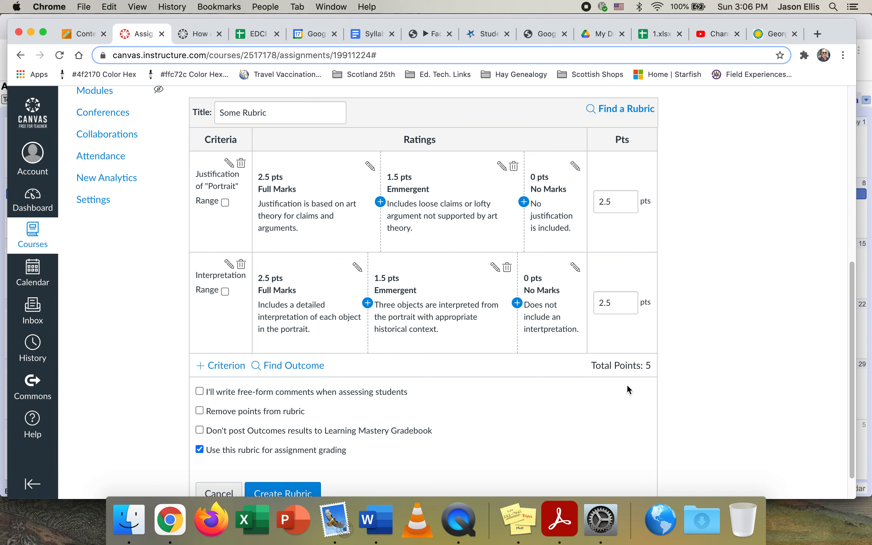
Create the rubric with the two completed criteria
scroll(626, 384, "up", 2)
scroll(627, 384, "down", 3)
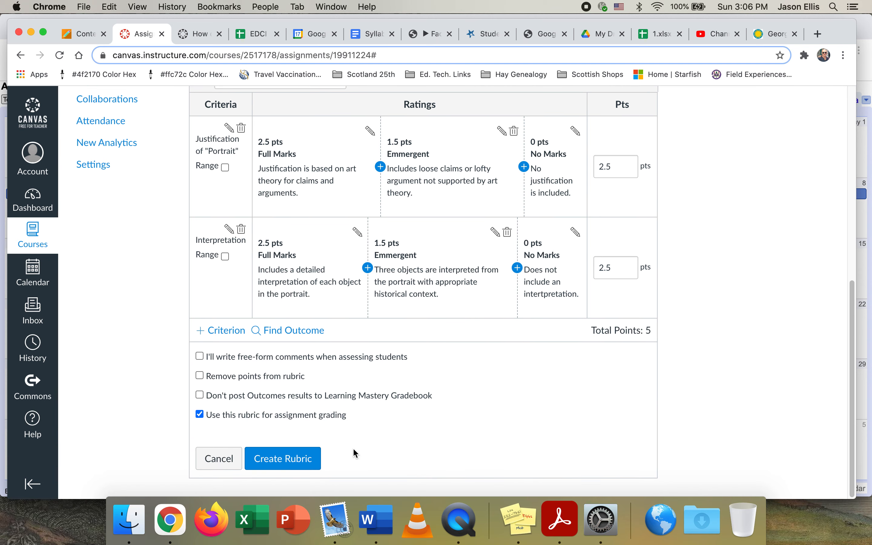
left_click(304, 465)
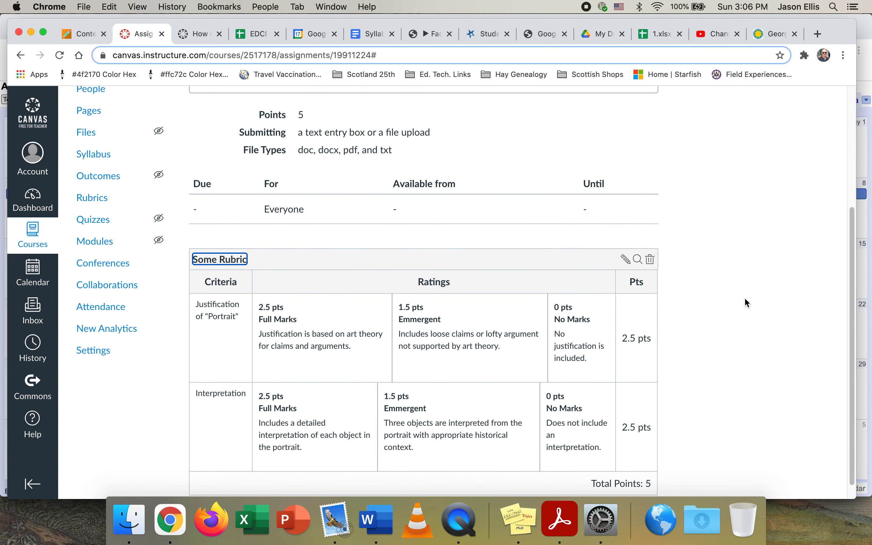
Review the assignment's instructions, points, submission settings and attached rubric
scroll(745, 299, "down", 1)
scroll(752, 292, "up", 2)
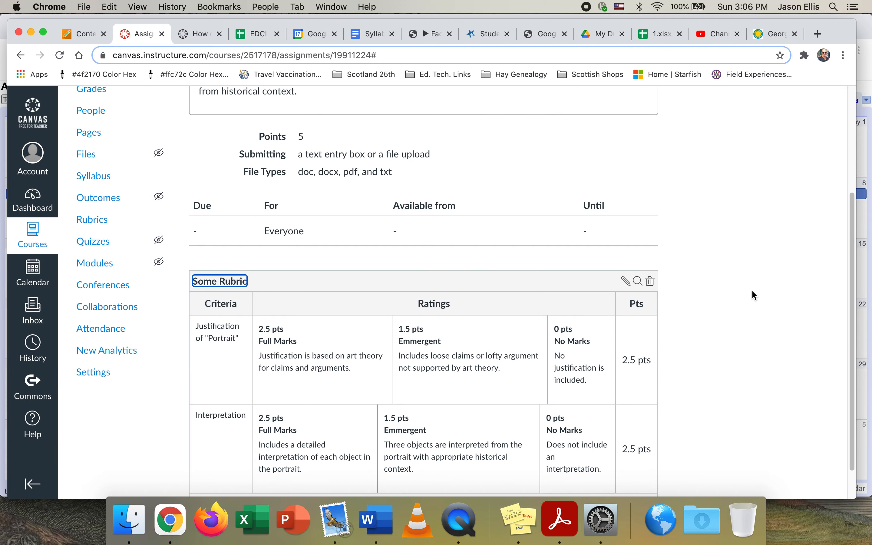
scroll(751, 290, "up", 5)
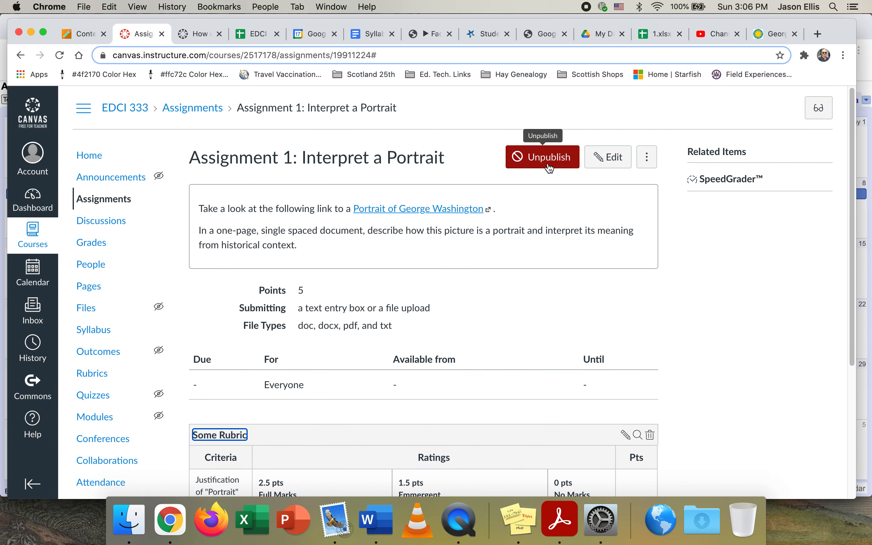
scroll(722, 310, "down", 5)
scroll(723, 311, "up", 4)
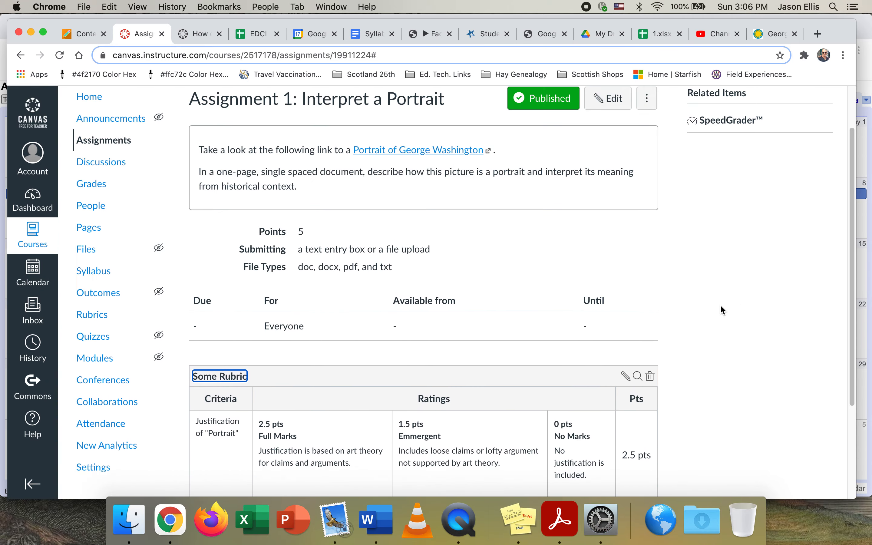
scroll(721, 306, "up", 3)
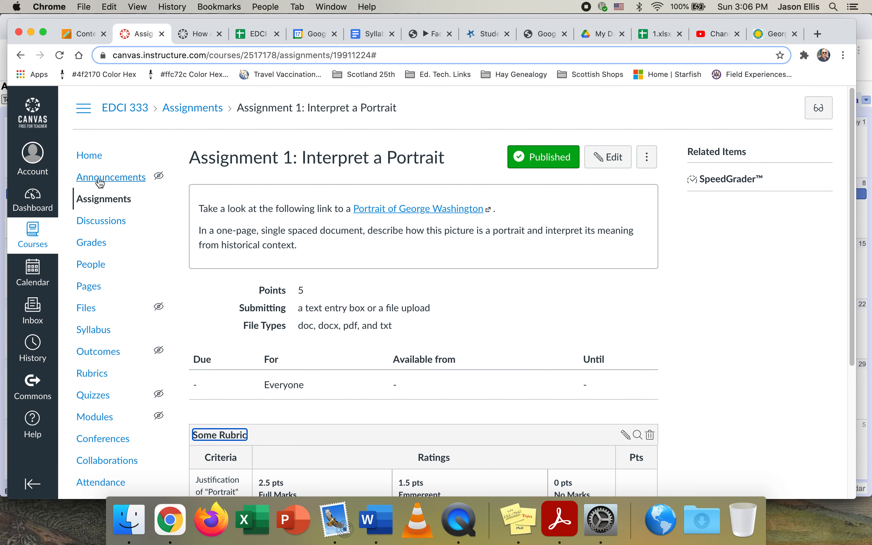
scroll(173, 339, "down", 2)
scroll(173, 339, "up", 2)
From the course home, open "Welcome to Mod 1" and follow its "Assignment 1: Interpret a Portrait" link to view the rubric
left_click(92, 158)
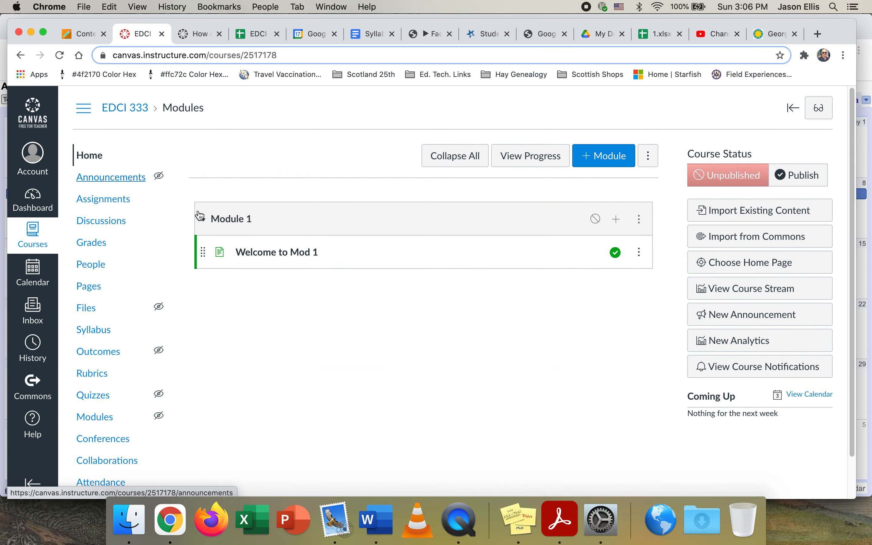
left_click(286, 254)
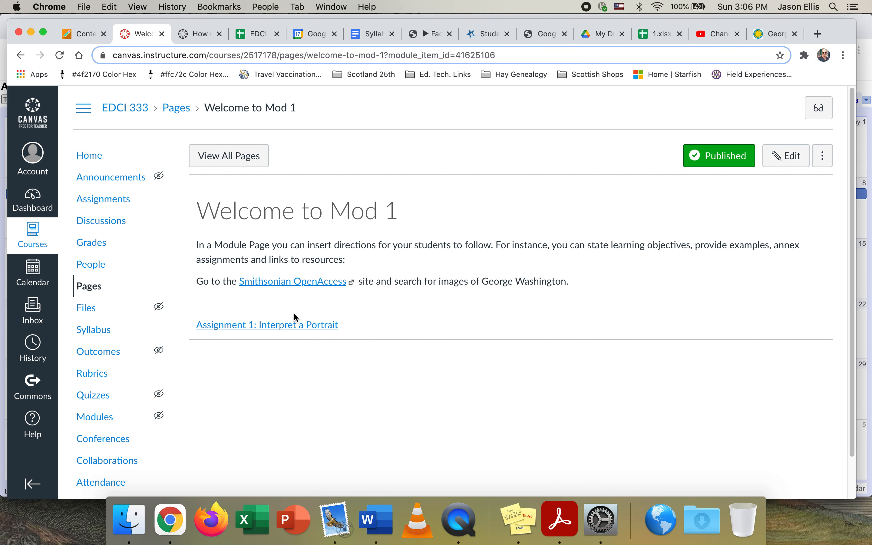
left_click(296, 326)
scroll(517, 278, "down", 5)
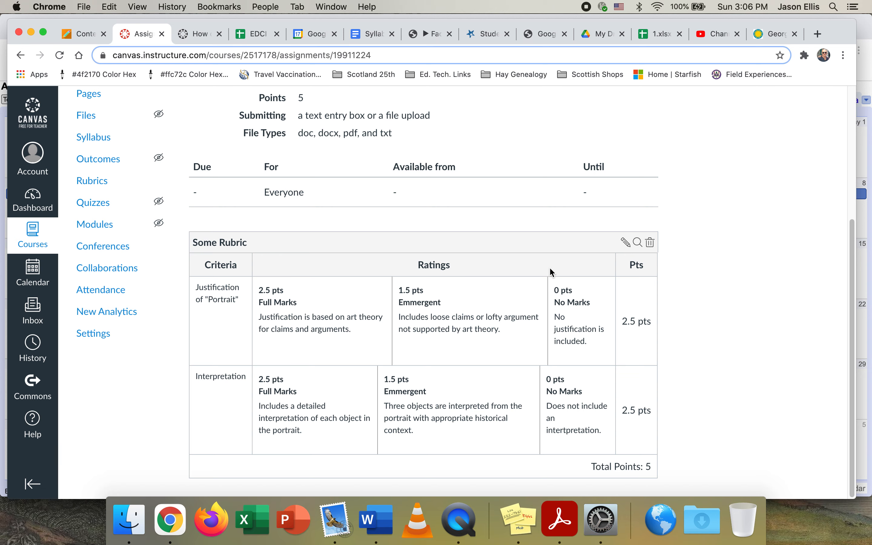
left_click(461, 527)
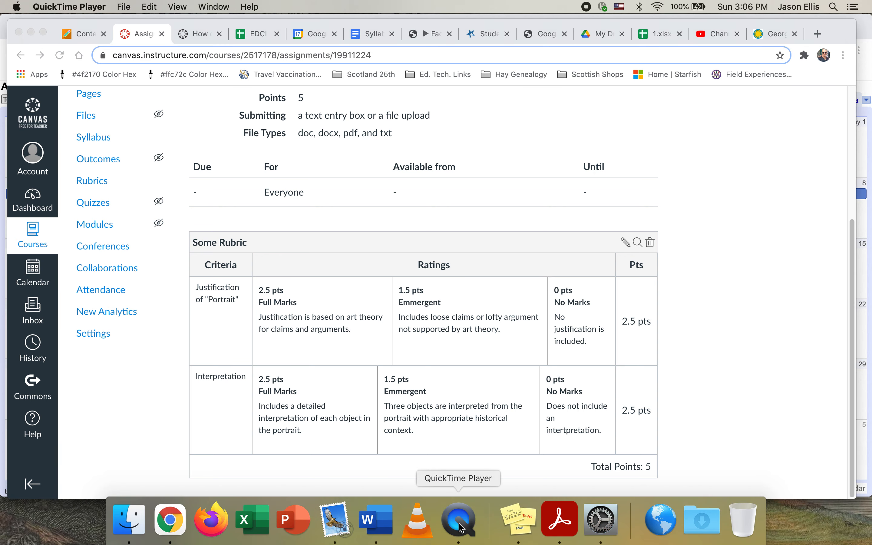